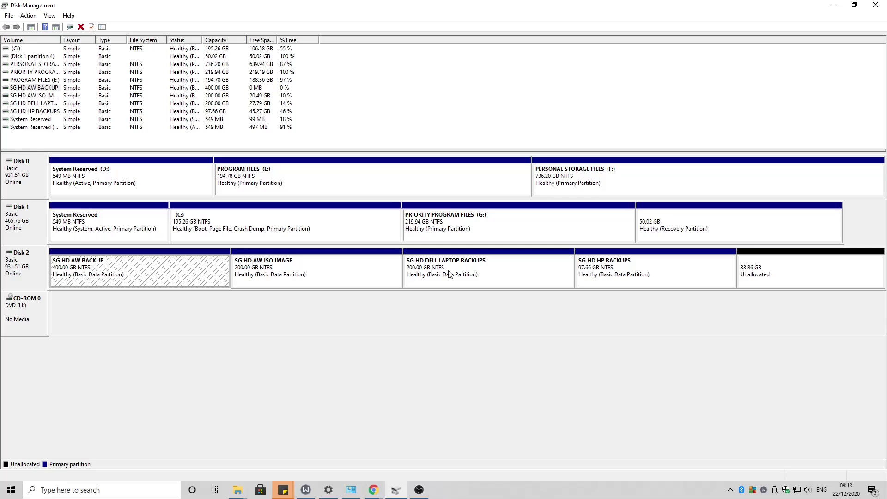
Step: Try extending SG HD AW BACKUP by 34667 MB in Disk Management, agreeing to convert to dynamic
{"action": "right_click", "coordinate": [173, 274]}
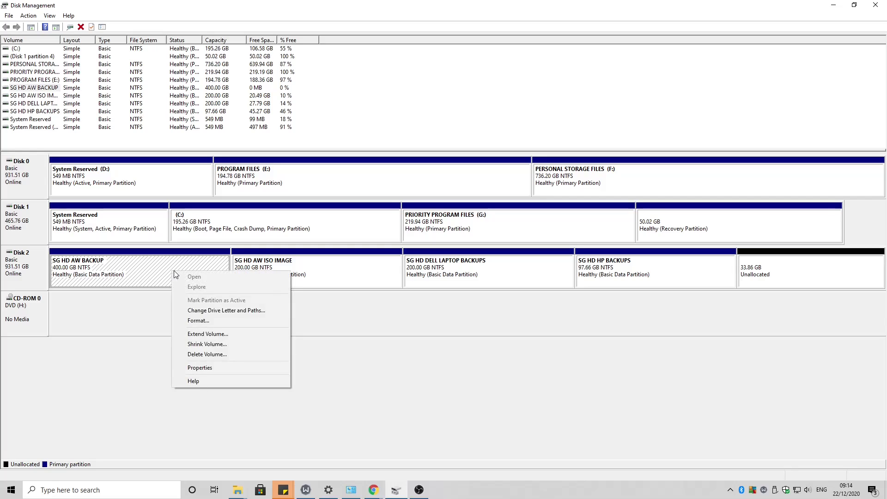
{"action": "left_click", "coordinate": [220, 334]}
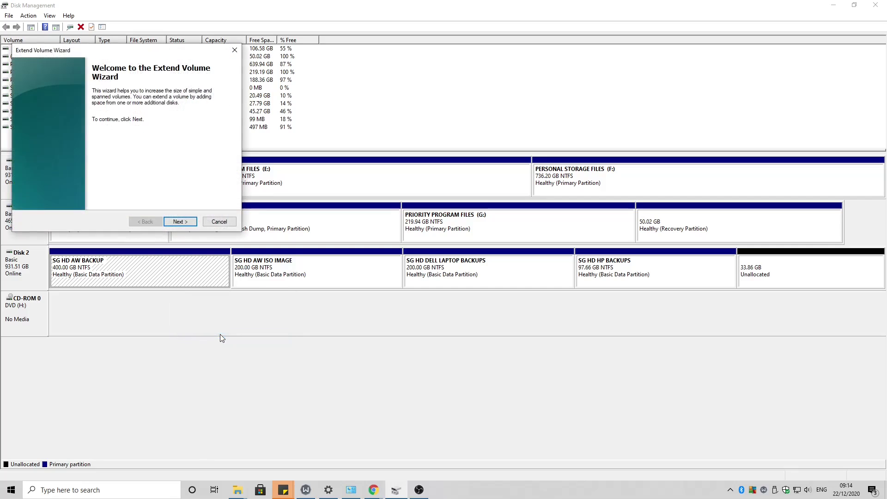
{"action": "left_click", "coordinate": [182, 223]}
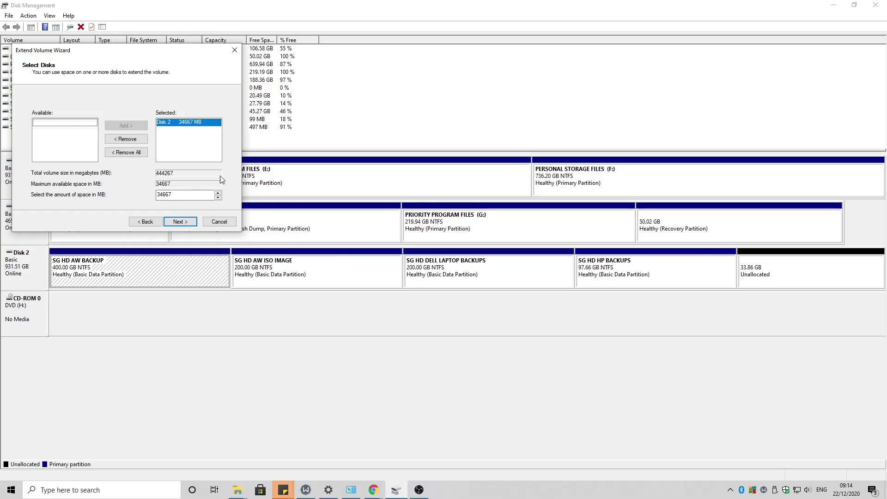
{"action": "left_click", "coordinate": [189, 221]}
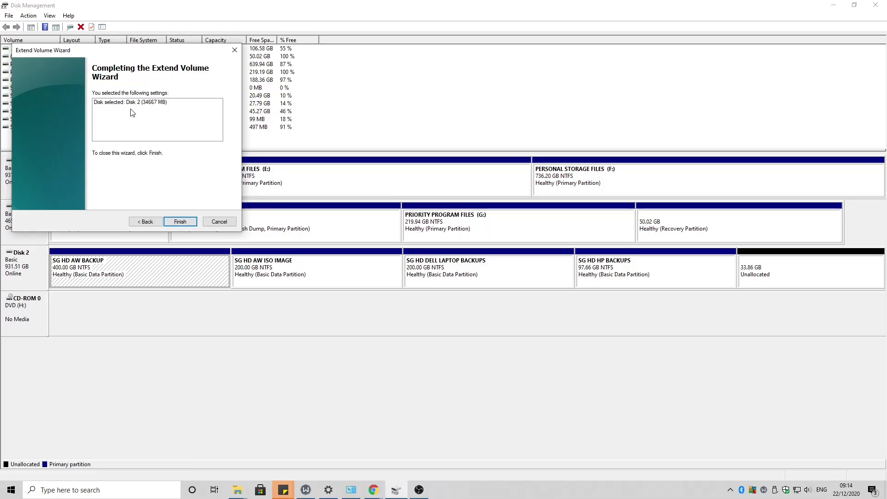
{"action": "left_click", "coordinate": [187, 221]}
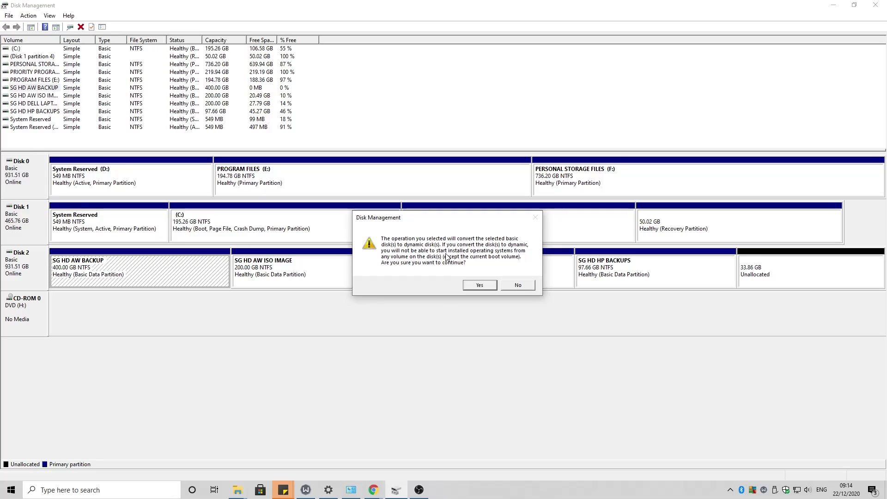
{"action": "left_click", "coordinate": [478, 286]}
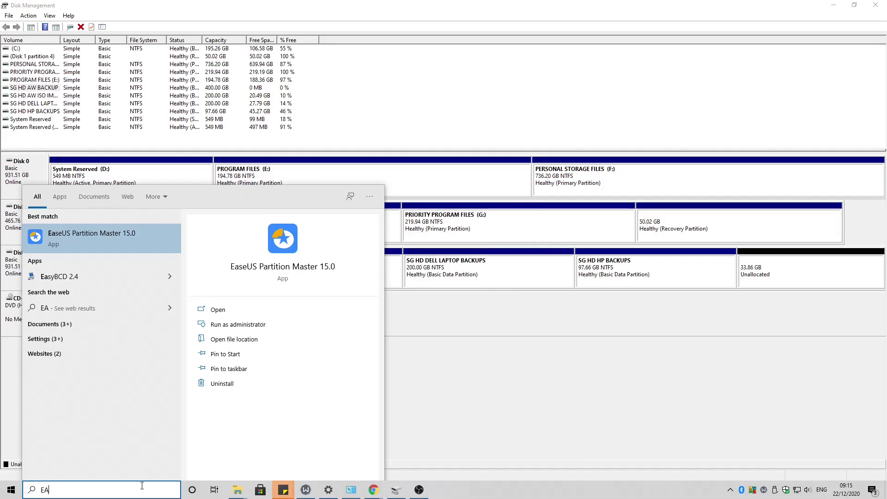
Step: Launch EaseUS Partition Master and resize SG HD AW BACKUP to absorb the unallocated space
{"action": "type", "text": "SE"}
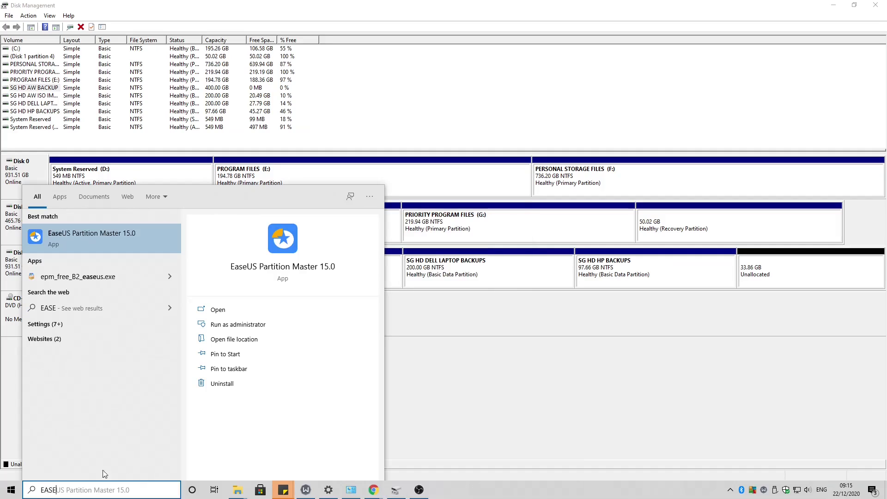
{"action": "left_click", "coordinate": [67, 236]}
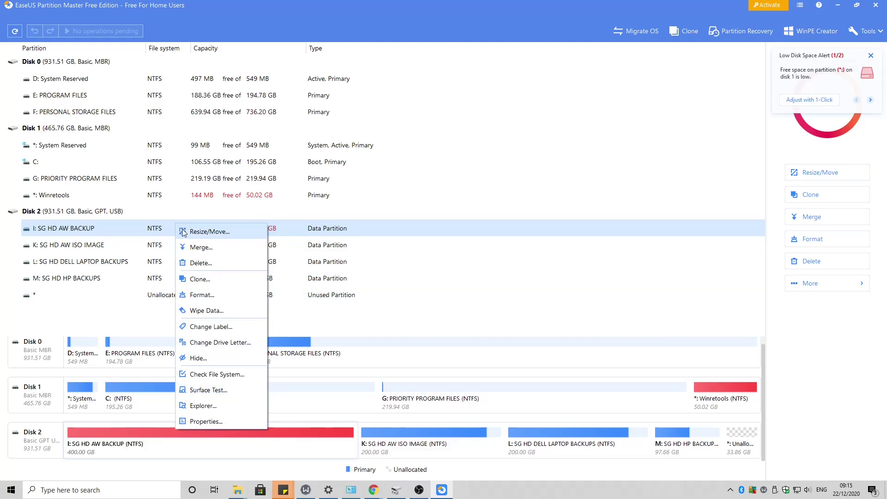
{"action": "left_click", "coordinate": [202, 232]}
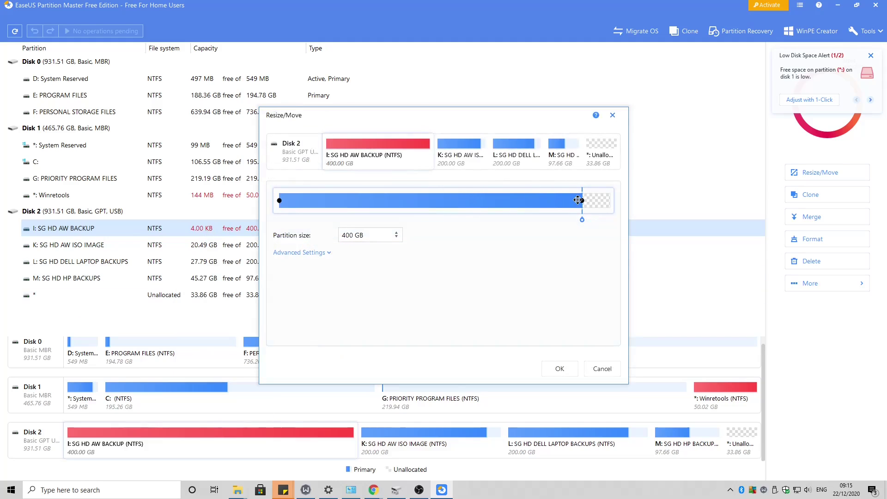
{"action": "left_click_drag", "start_coordinate": [588, 199], "coordinate": [609, 201]}
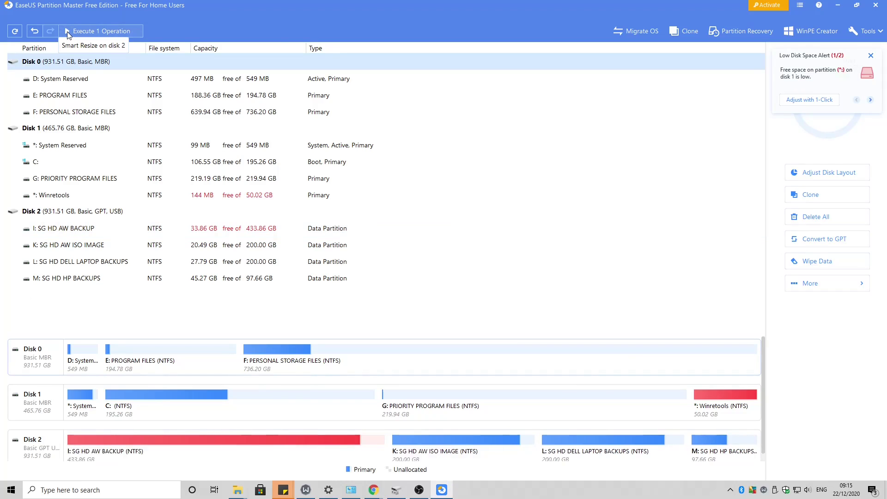
Step: Try applying the EaseUS resize, decline the paid upgrade, and exit discarding the pending operation
{"action": "left_click", "coordinate": [67, 32]}
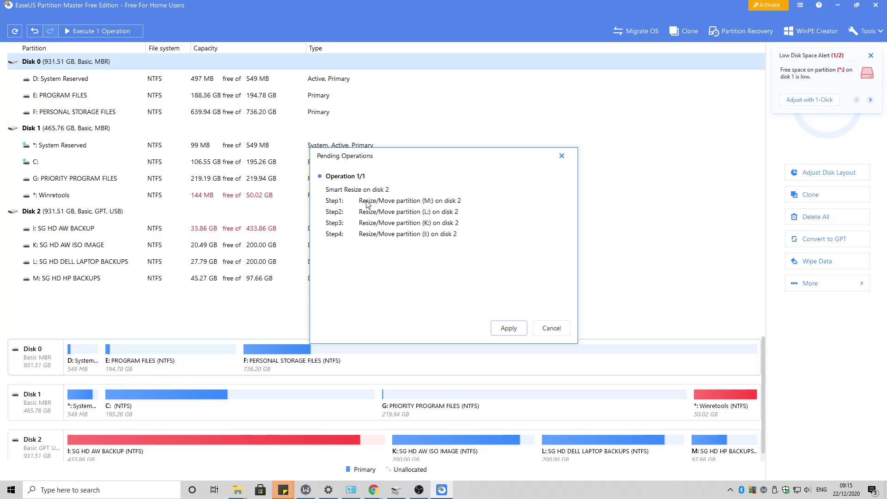
{"action": "left_click", "coordinate": [508, 328]}
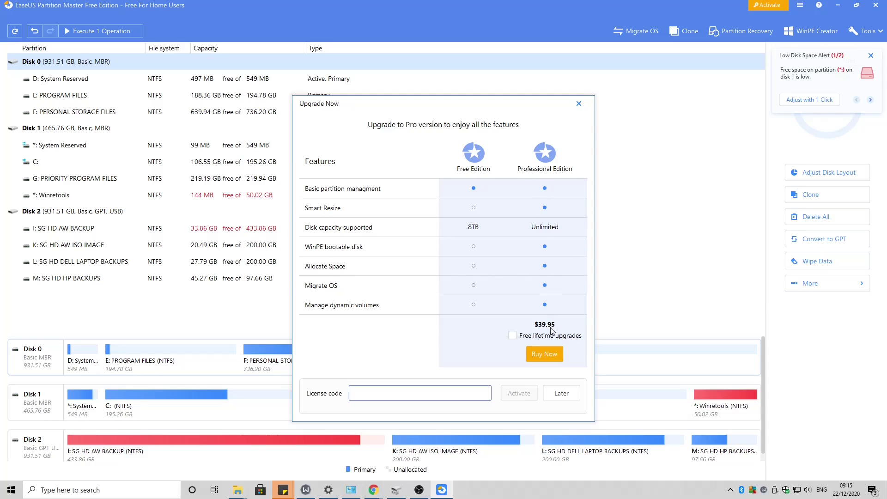
{"action": "left_click", "coordinate": [561, 394]}
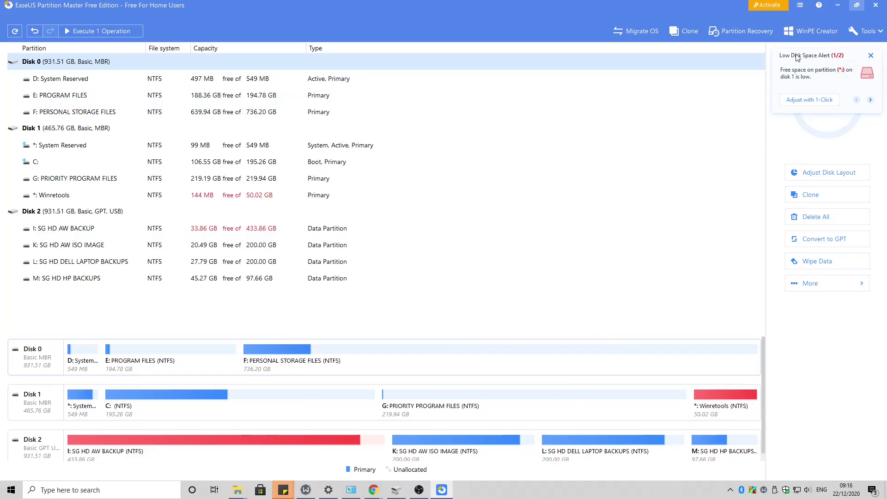
{"action": "left_click", "coordinate": [876, 5]}
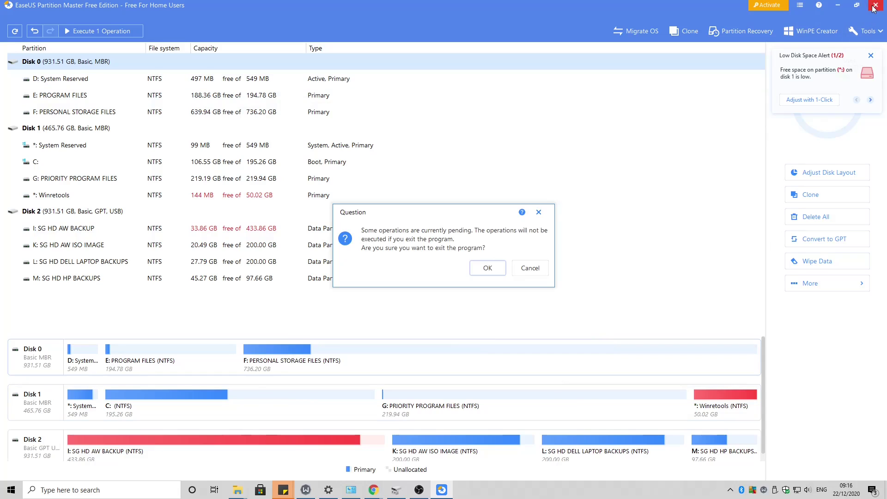
{"action": "left_click", "coordinate": [484, 272]}
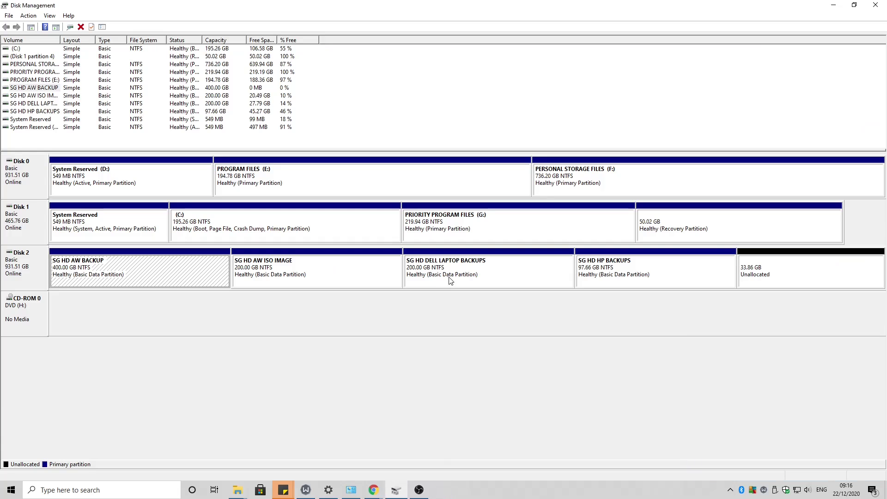
Step: Download the Free edition installer pw12-free.exe from partitionwizard.com's edition comparison page
{"action": "left_click", "coordinate": [373, 490]}
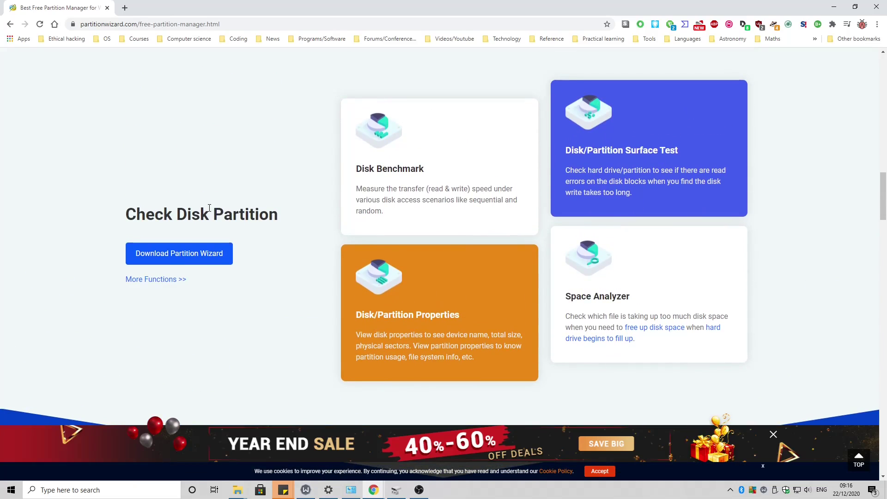
{"action": "left_click", "coordinate": [150, 280]}
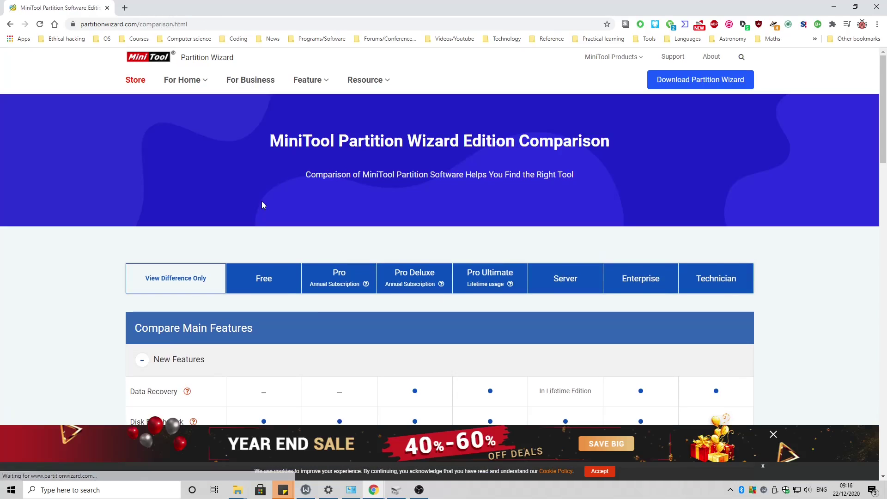
{"action": "scroll", "coordinate": [532, 210], "scroll_direction": "down", "scroll_amount": 3}
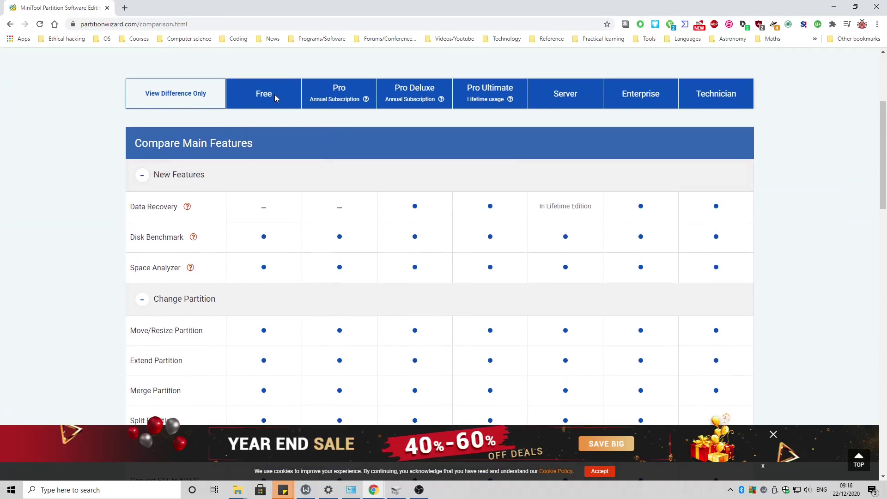
{"action": "scroll", "coordinate": [268, 106], "scroll_direction": "down", "scroll_amount": 3}
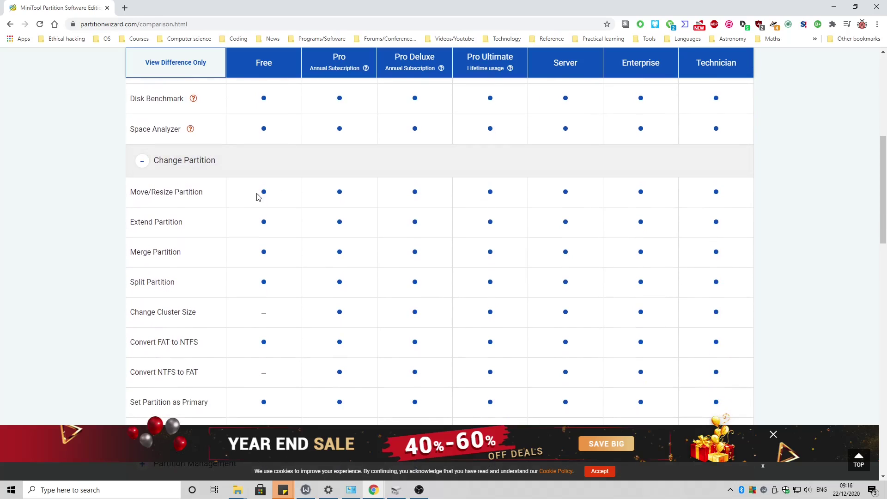
{"action": "scroll", "coordinate": [263, 189], "scroll_direction": "down", "scroll_amount": 1}
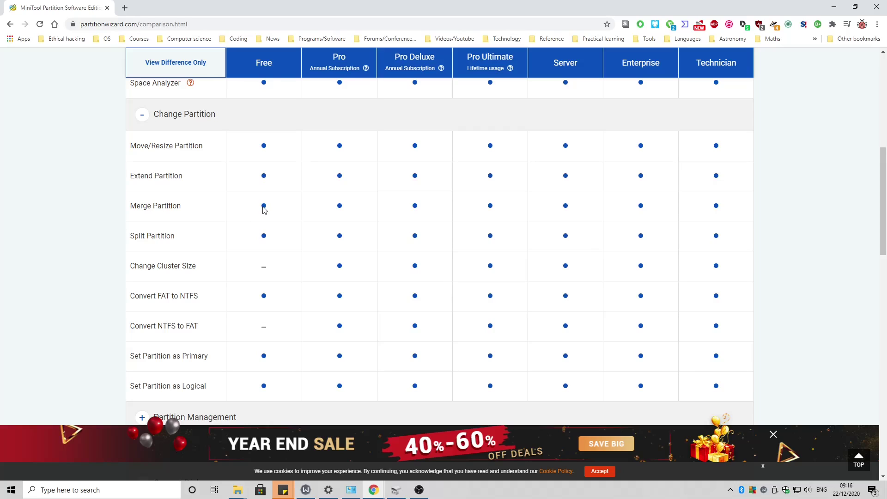
{"action": "scroll", "coordinate": [266, 209], "scroll_direction": "down", "scroll_amount": 4}
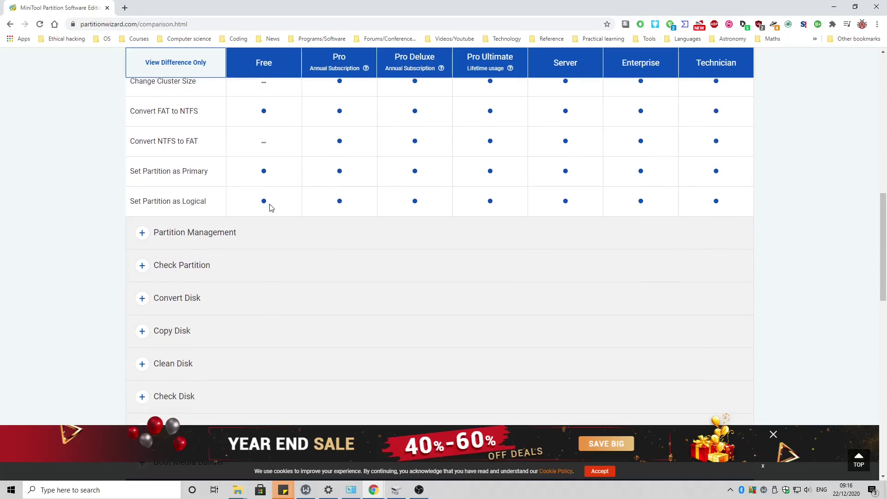
{"action": "scroll", "coordinate": [271, 208], "scroll_direction": "down", "scroll_amount": 10}
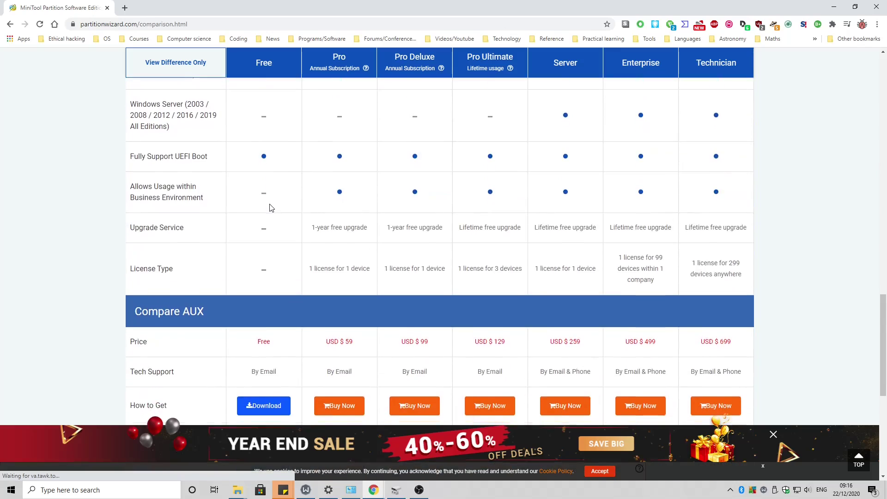
{"action": "scroll", "coordinate": [271, 208], "scroll_direction": "down", "scroll_amount": 6}
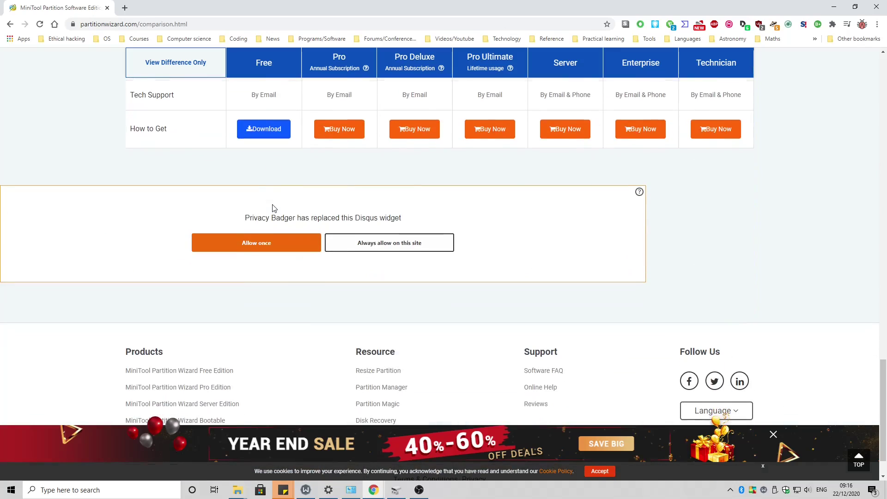
{"action": "left_click", "coordinate": [264, 133]}
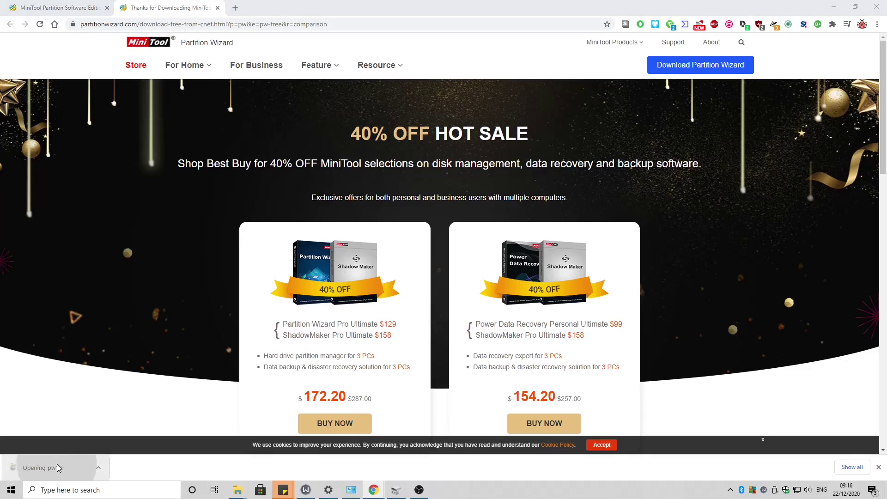
Step: Install Partition Wizard Free 12 in English to the default folder, opting out of the Customer Experience Improvement Program
{"action": "left_click", "coordinate": [59, 467]}
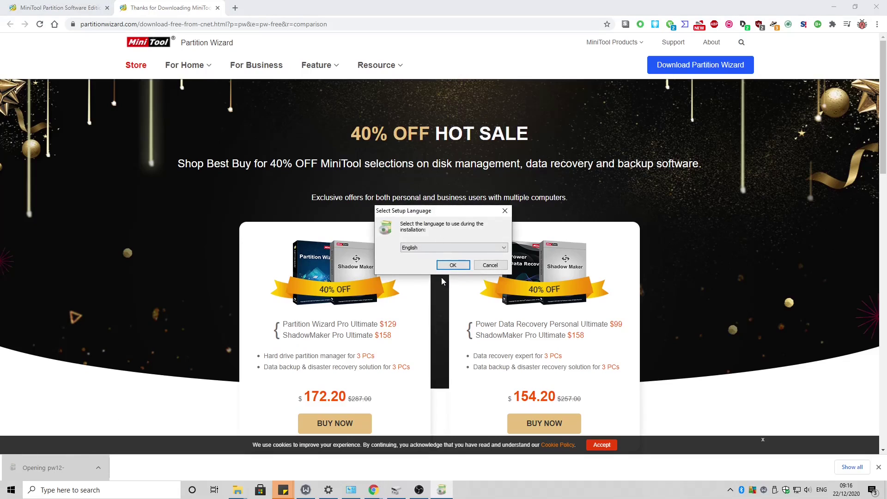
{"action": "left_click", "coordinate": [451, 263]}
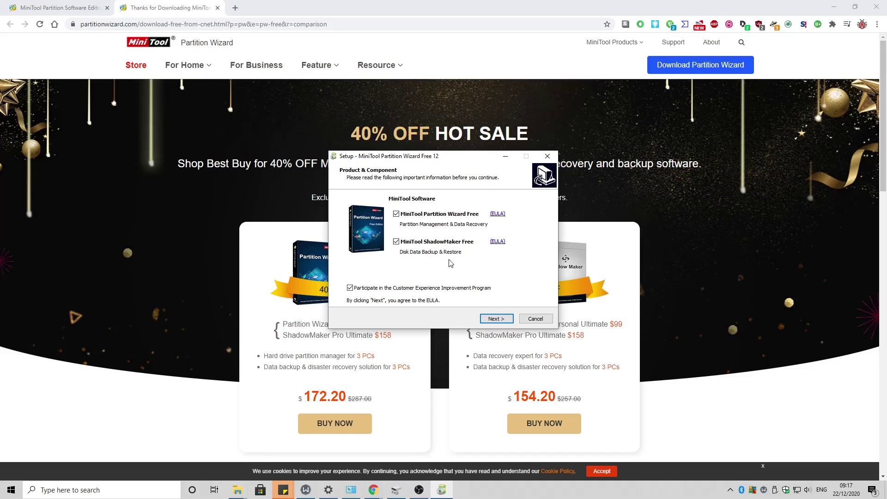
{"action": "left_click", "coordinate": [350, 288]}
{"action": "left_click", "coordinate": [497, 319]}
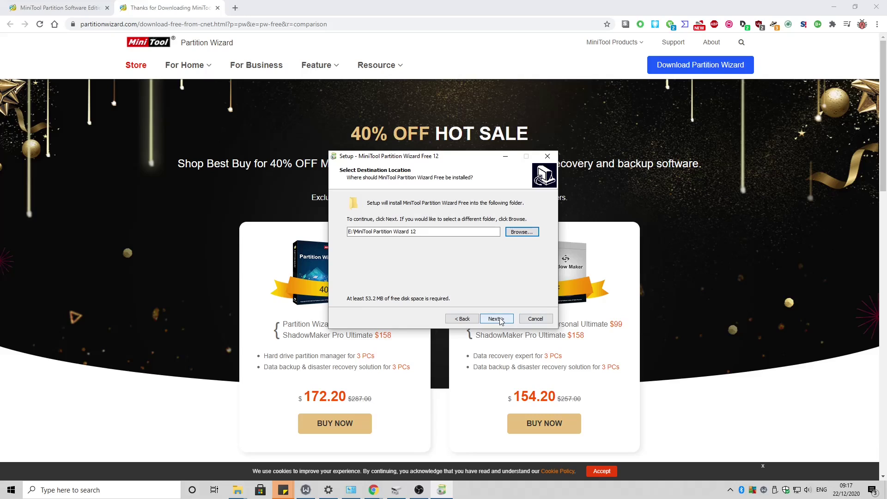
{"action": "left_click", "coordinate": [500, 319]}
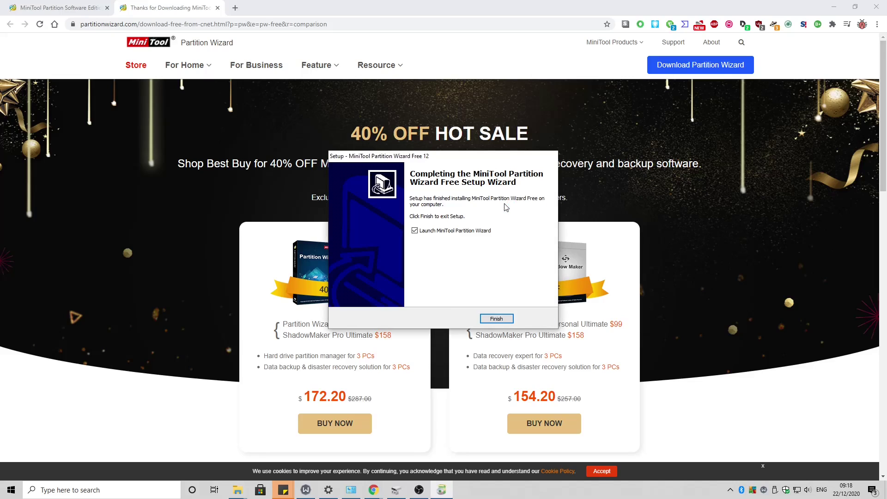
{"action": "left_click", "coordinate": [498, 319]}
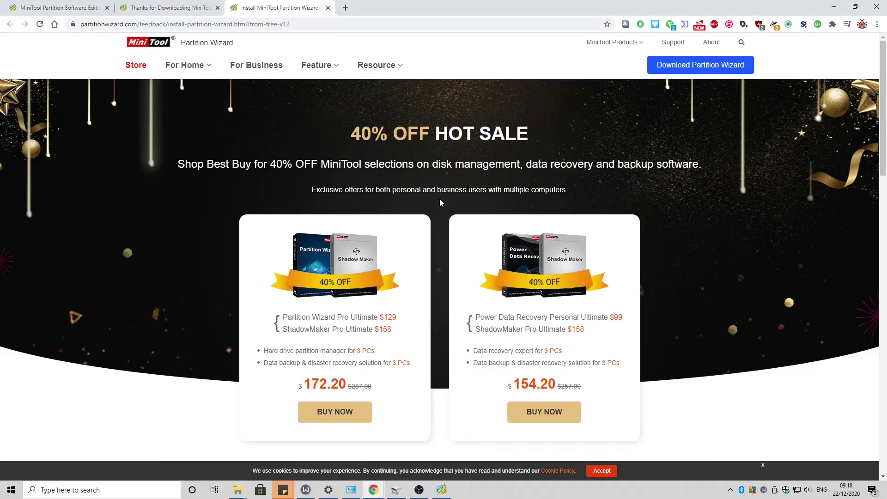
Step: Maximize the Partition Wizard window and close the promotional backup message
{"action": "left_click", "coordinate": [440, 491]}
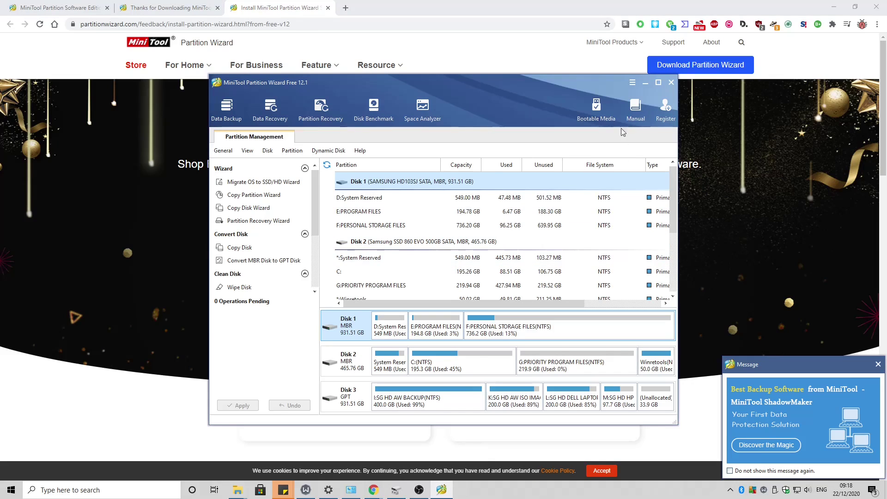
{"action": "left_click", "coordinate": [658, 83]}
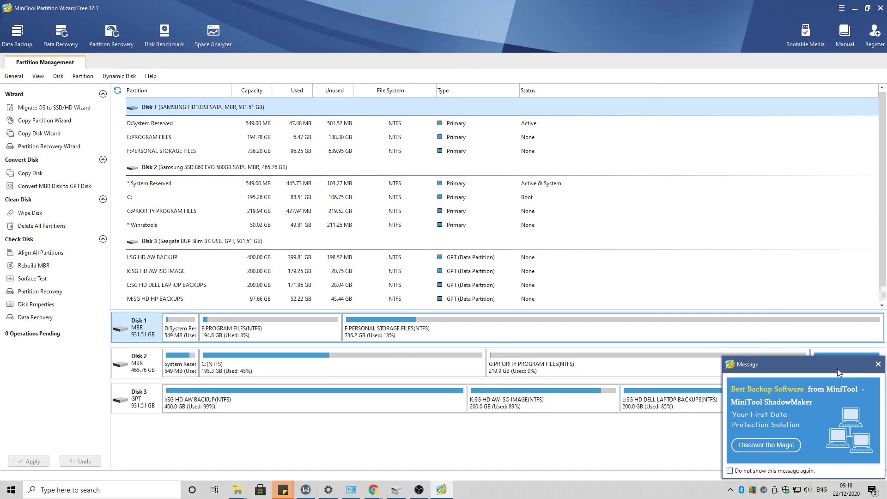
{"action": "left_click", "coordinate": [878, 365]}
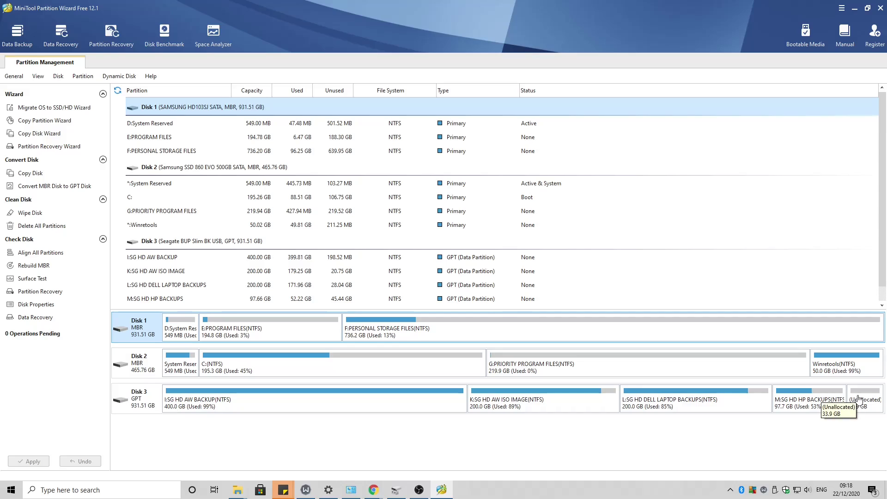
Step: Extend I:SG HD AW BACKUP using all 33.86 GB taken from Disk 3's unallocated space
{"action": "left_click", "coordinate": [344, 413]}
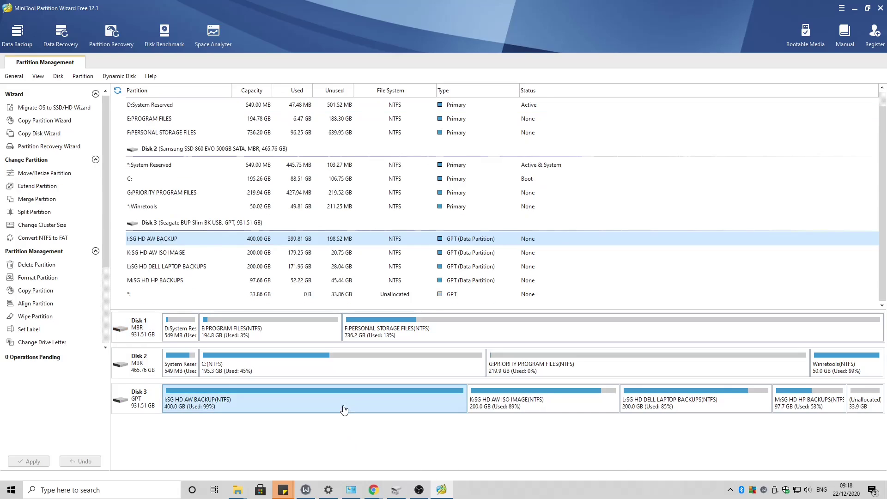
{"action": "right_click", "coordinate": [345, 408]}
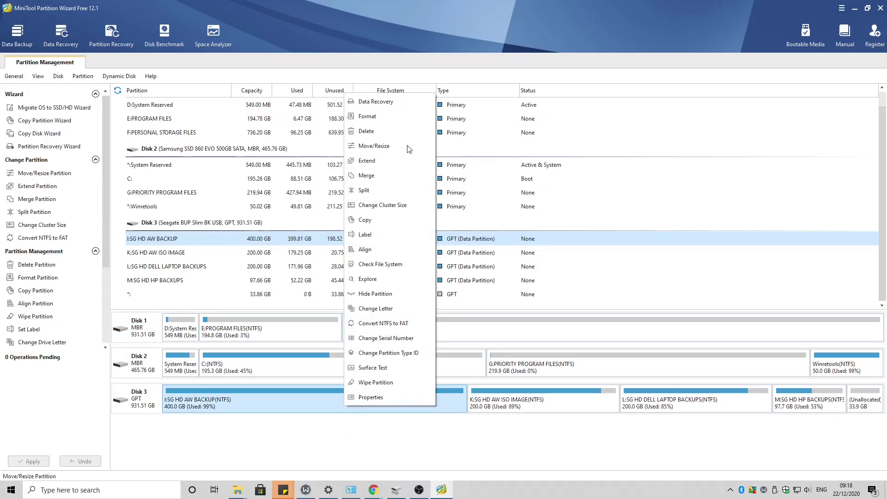
{"action": "left_click", "coordinate": [374, 162]}
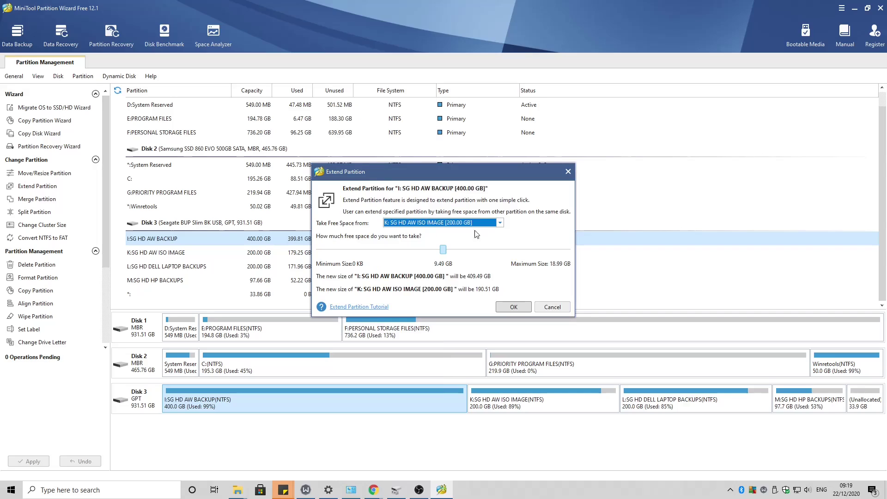
{"action": "left_click", "coordinate": [500, 223]}
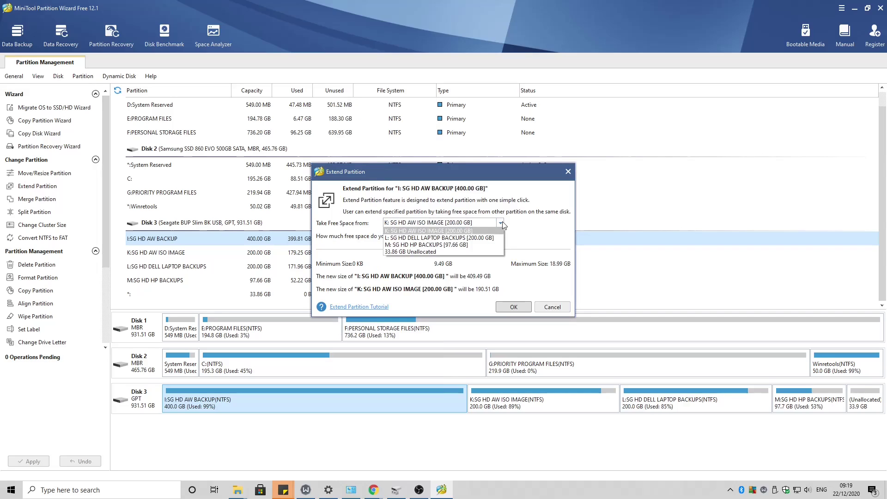
{"action": "left_click", "coordinate": [470, 250]}
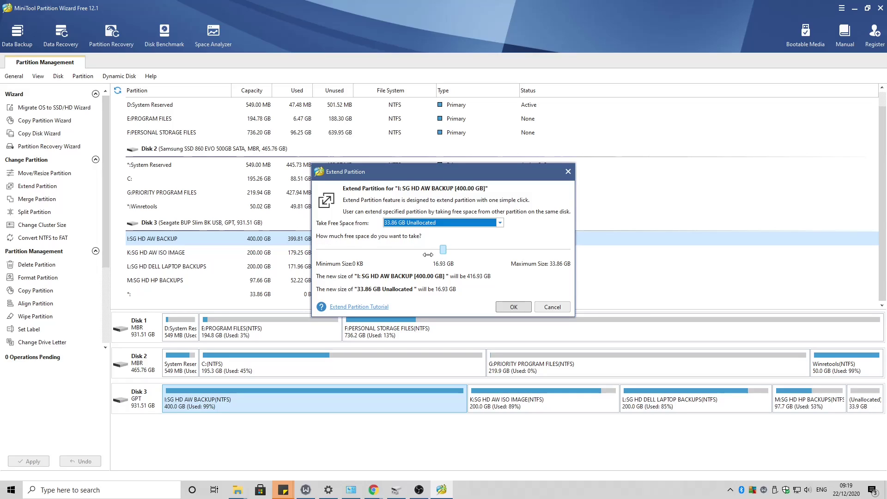
{"action": "left_click_drag", "start_coordinate": [439, 251], "coordinate": [583, 248]}
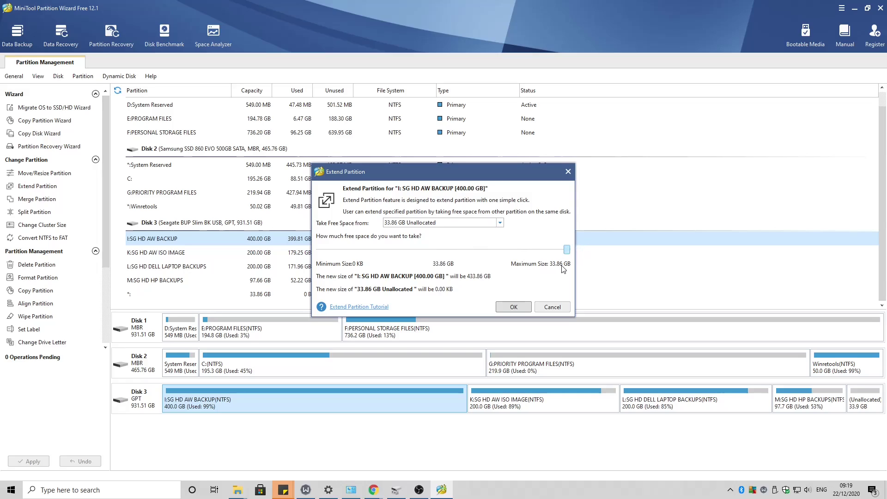
{"action": "mouse_move", "coordinate": [567, 249]}
{"action": "left_mouse_down"}
{"action": "mouse_move", "coordinate": [498, 250]}
{"action": "mouse_move", "coordinate": [576, 248]}
{"action": "left_mouse_up"}
{"action": "left_click", "coordinate": [512, 307]}
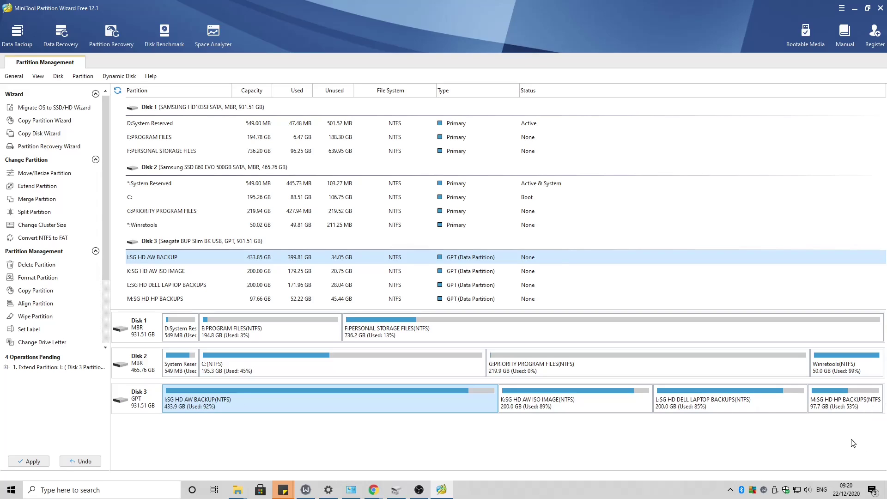
Step: Apply the pending Extend Partition operation and acknowledge the success message
{"action": "left_click", "coordinate": [432, 266]}
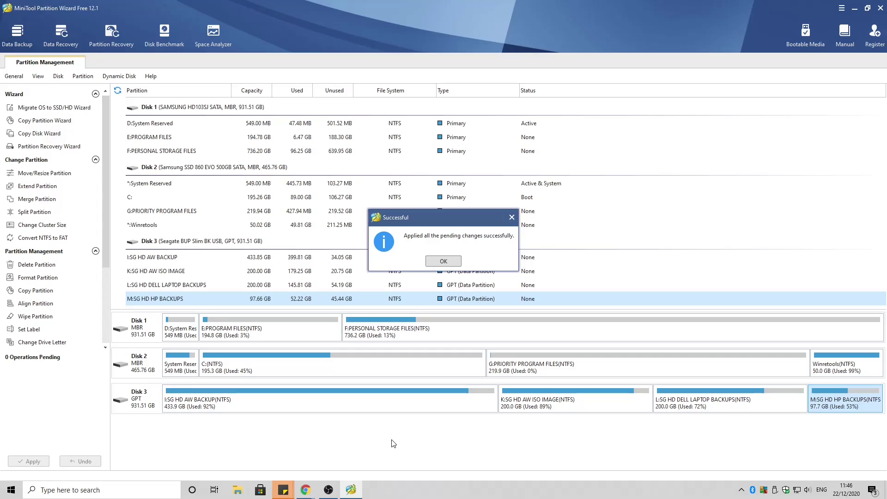
{"action": "left_click", "coordinate": [444, 262]}
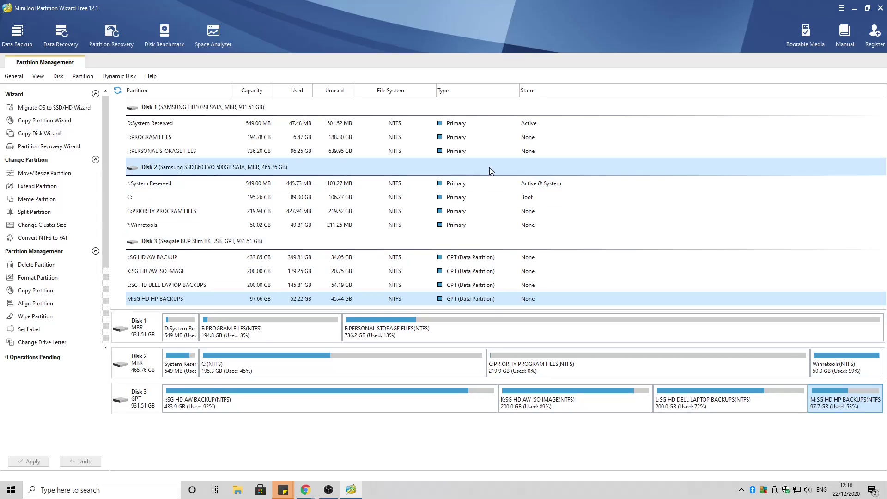
{"action": "left_click", "coordinate": [69, 489]}
{"action": "type", "text": "MYP"}
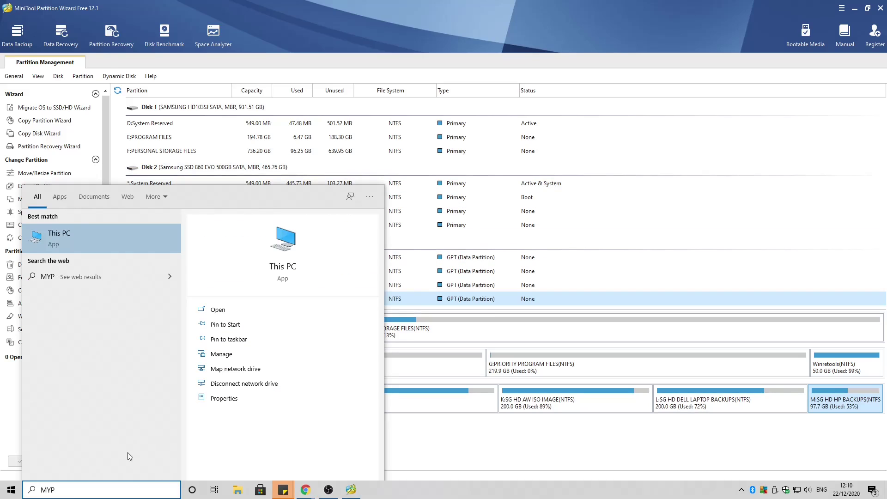
{"action": "left_click", "coordinate": [102, 231]}
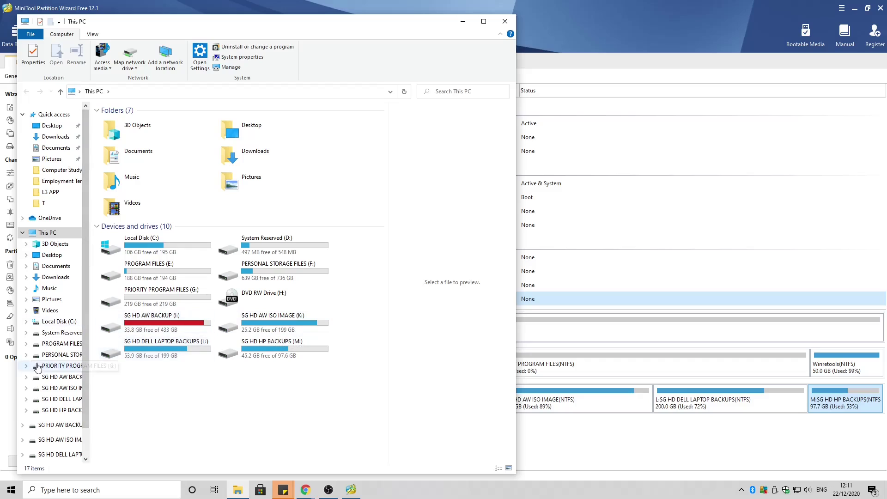
{"action": "scroll", "coordinate": [53, 373], "scroll_direction": "down", "scroll_amount": 2}
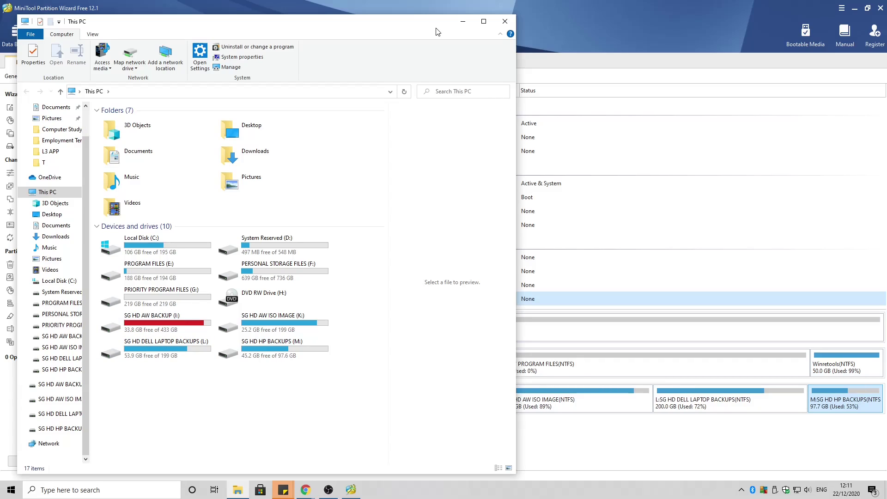
{"action": "left_click", "coordinate": [504, 23]}
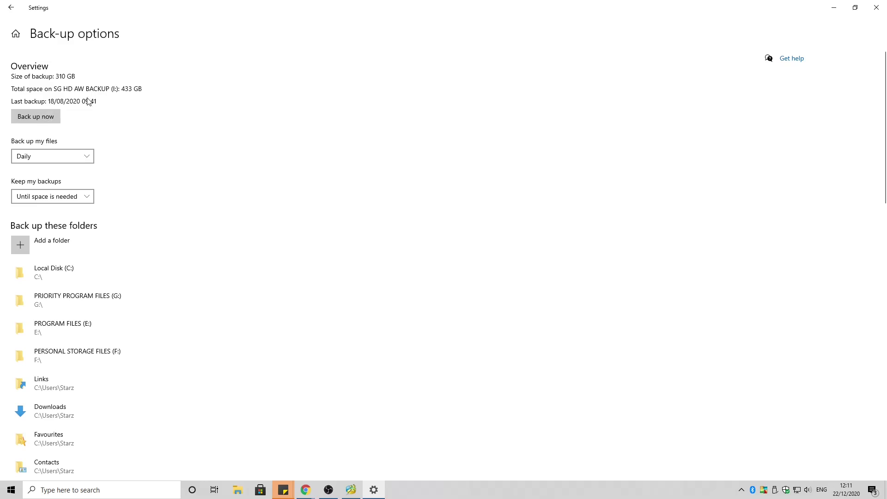
Step: Start a new backup now onto the enlarged SG HD AW BACKUP (I:) drive
{"action": "left_click", "coordinate": [45, 116]}
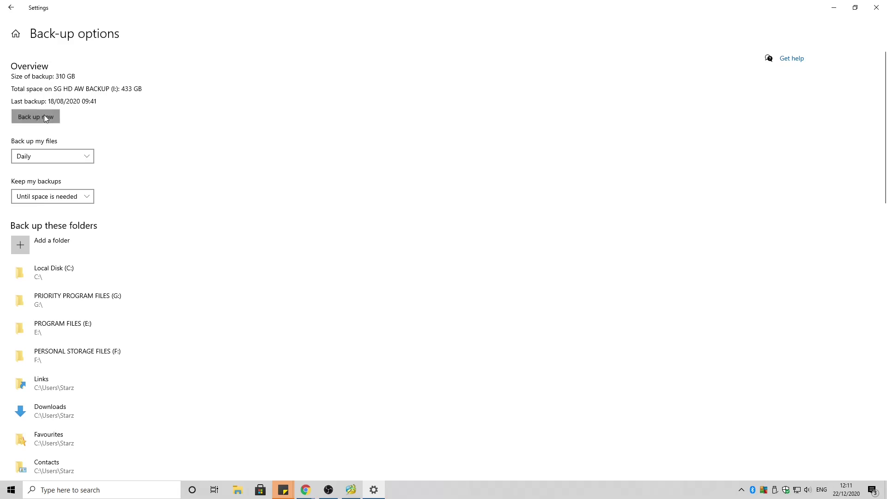